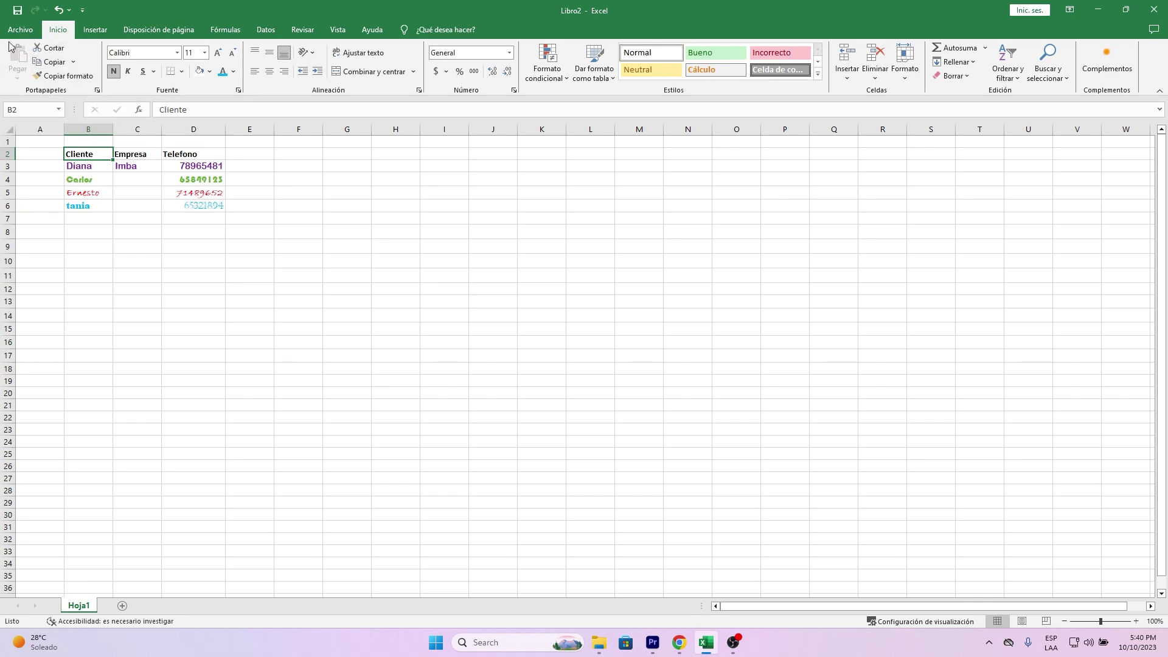
# - Copy the client table B2:D6 and paste it at F2, keeping fonts and colours
pyautogui.moveTo(90, 154)
pyautogui.mouseDown()
pyautogui.moveTo(158, 160)
pyautogui.moveTo(204, 206)
pyautogui.mouseUp()
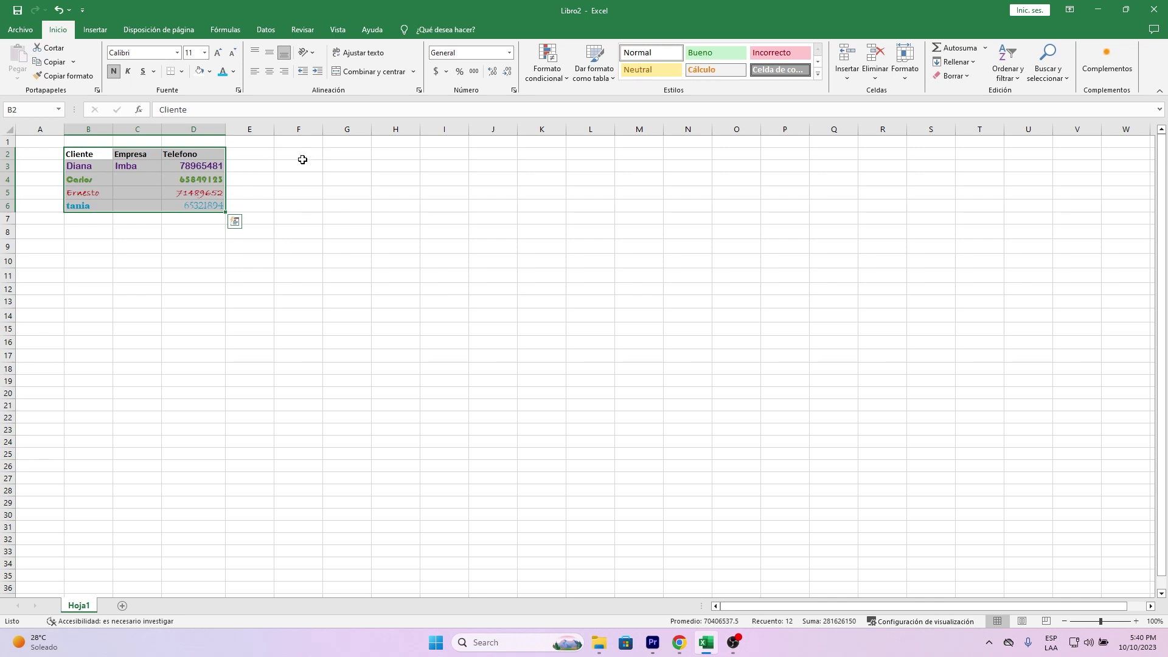
pyautogui.click(57, 64)
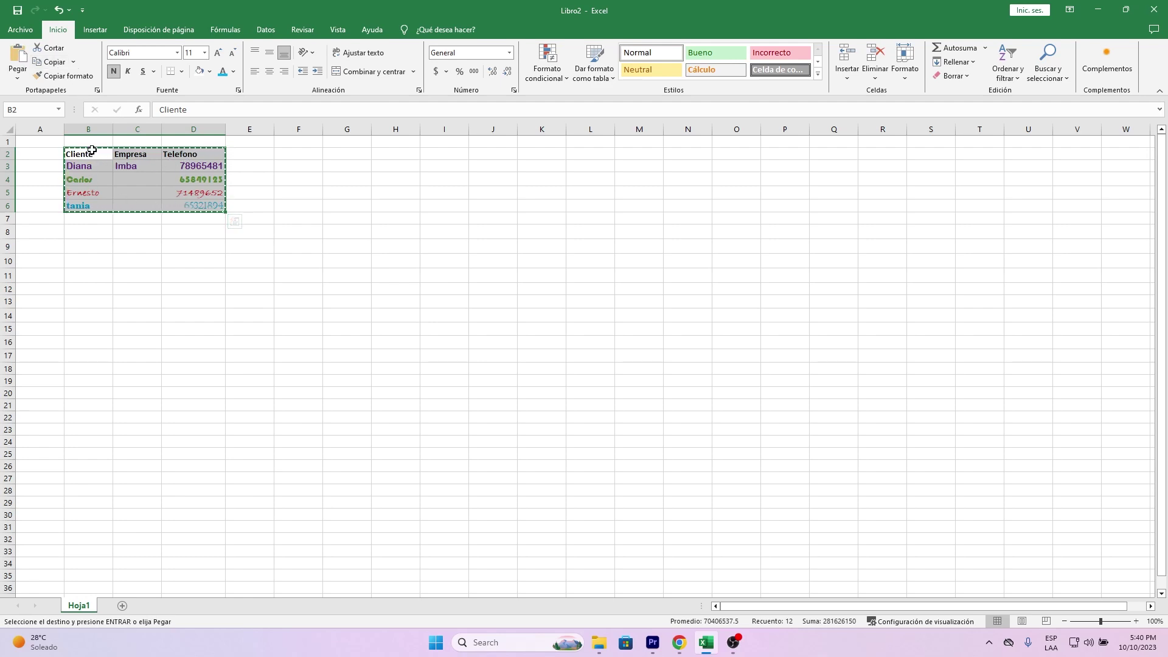
pyautogui.click(297, 154)
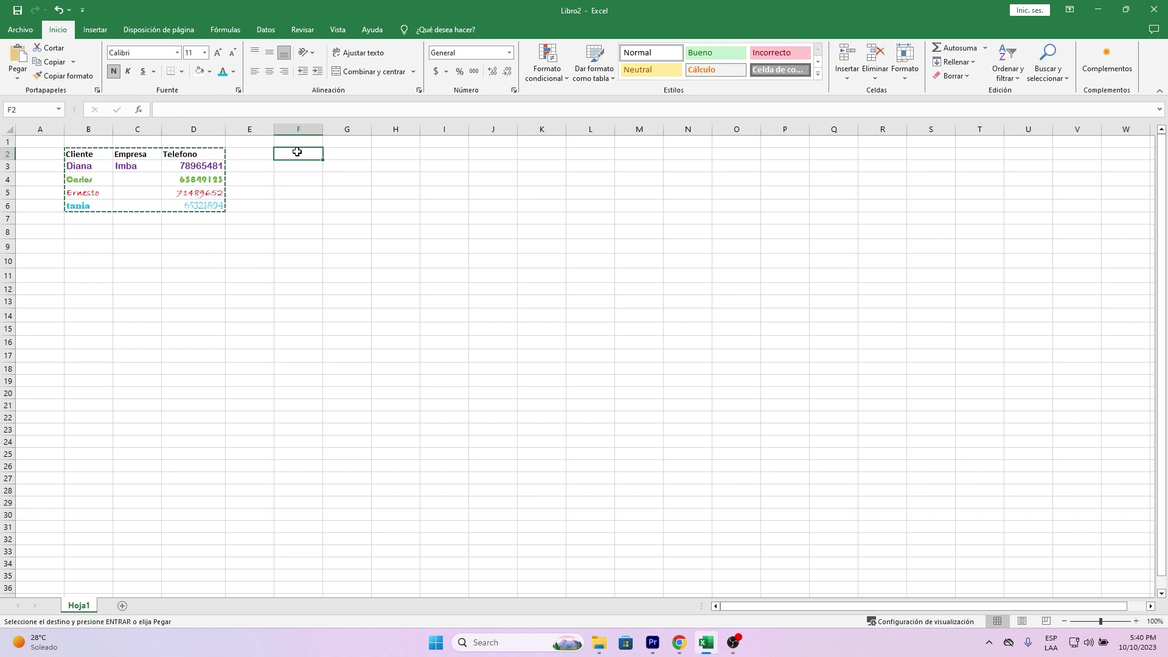
pyautogui.click(17, 57)
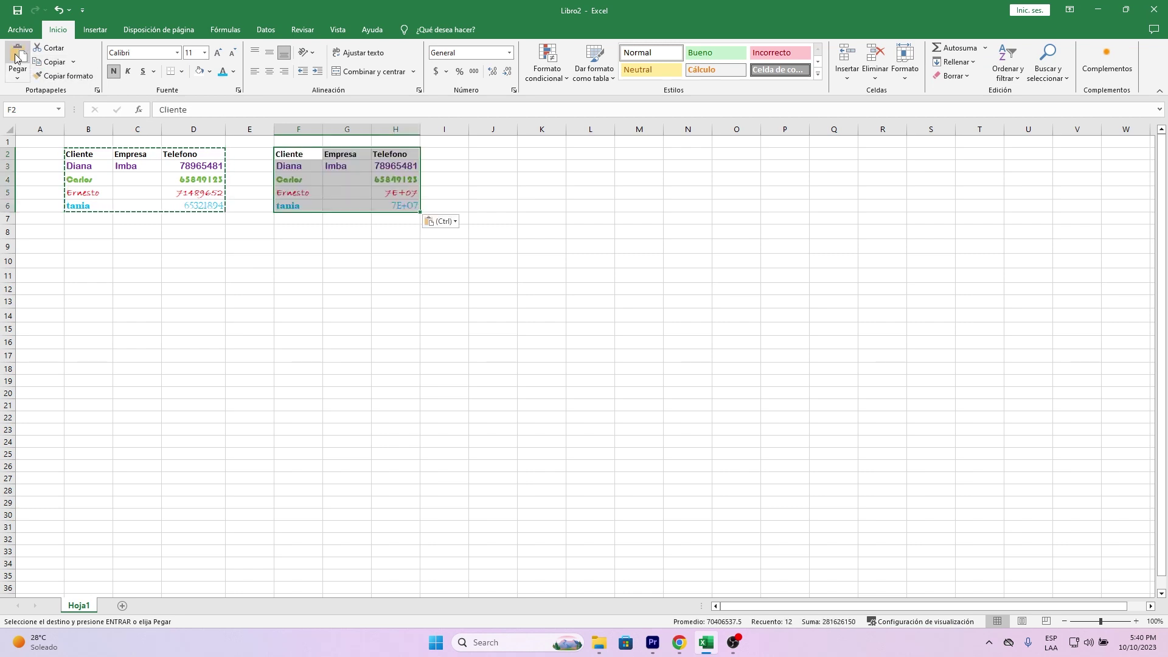
pyautogui.click(340, 227)
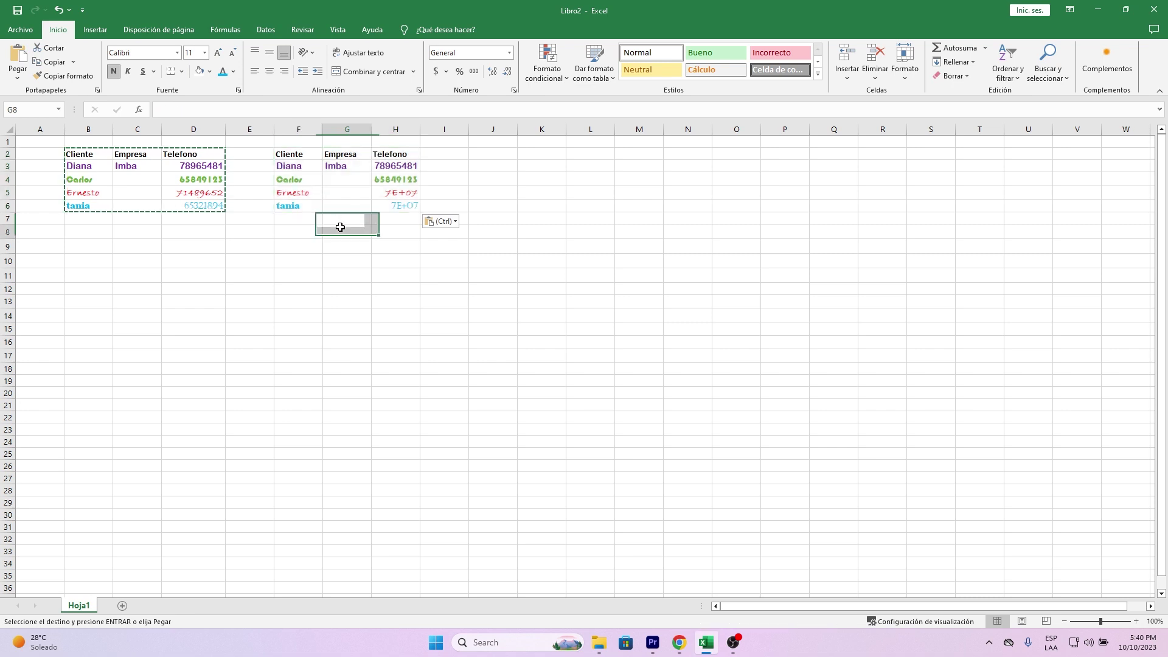
pyautogui.click(290, 158)
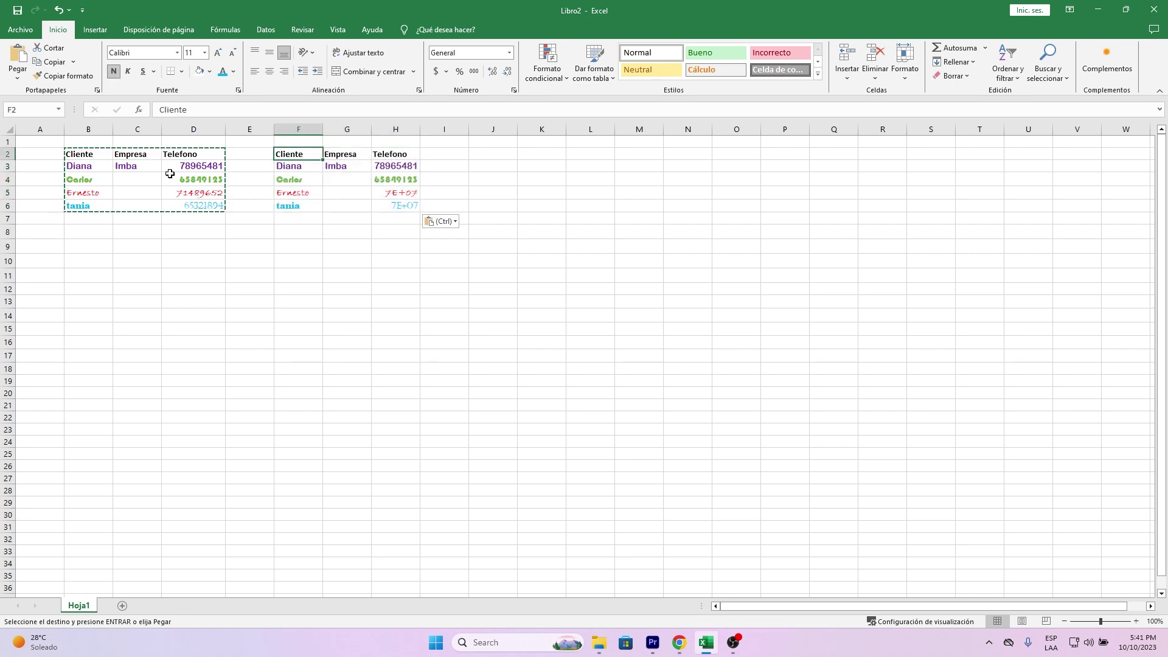
pyautogui.click(75, 233)
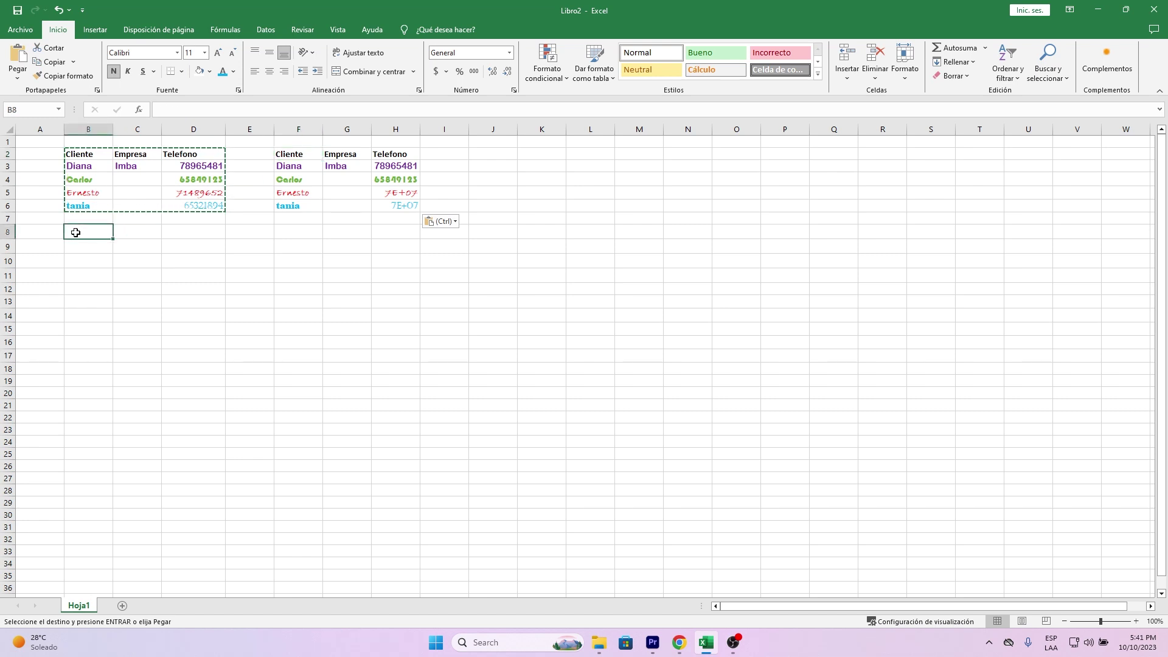
pyautogui.click(298, 219)
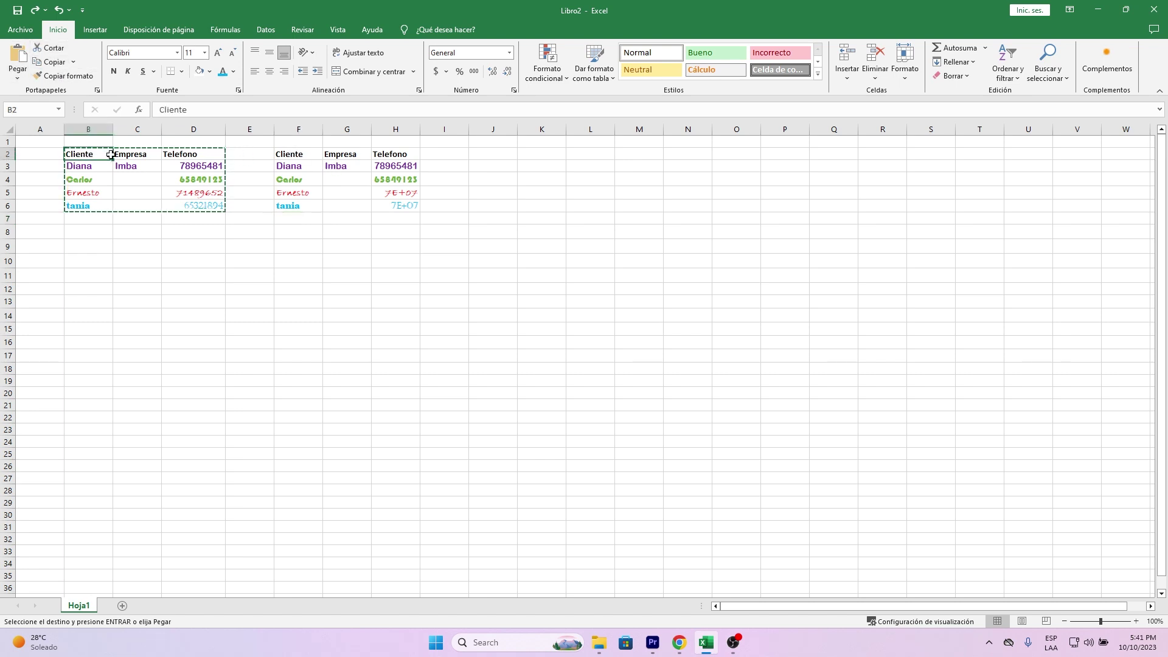
# - Paste another copy of B2:D6 at B8 with Ctrl+V and select the new B8:D12 range
pyautogui.moveTo(100, 155)
pyautogui.mouseDown()
pyautogui.moveTo(179, 190)
pyautogui.moveTo(179, 206)
pyautogui.mouseUp()
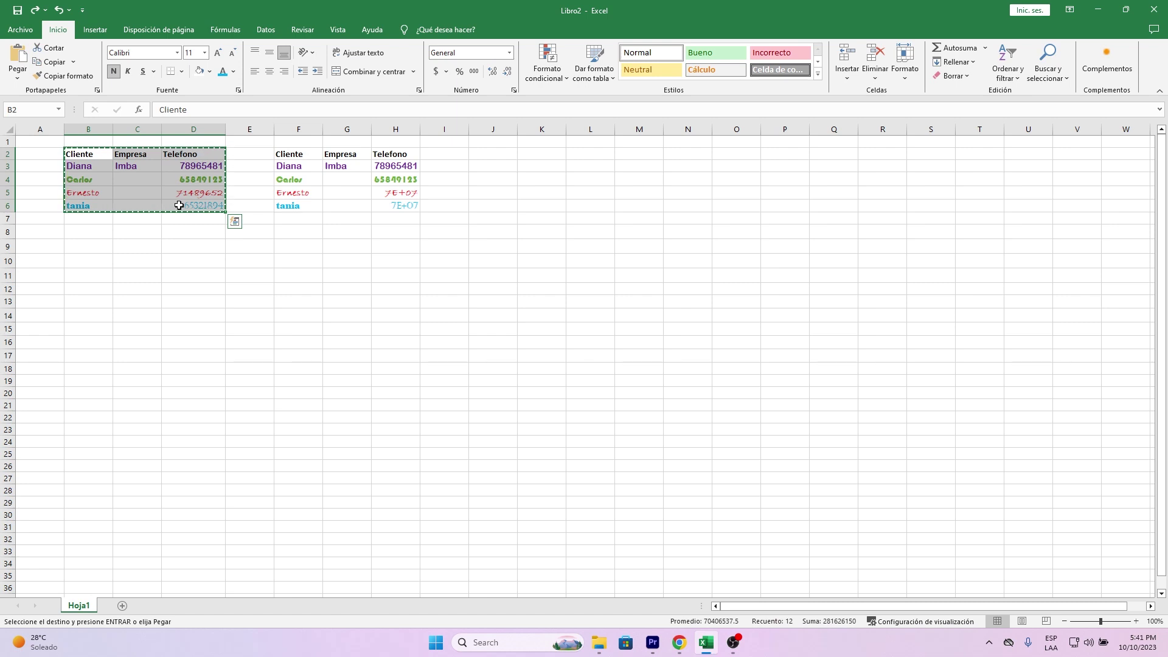
pyautogui.click(88, 231)
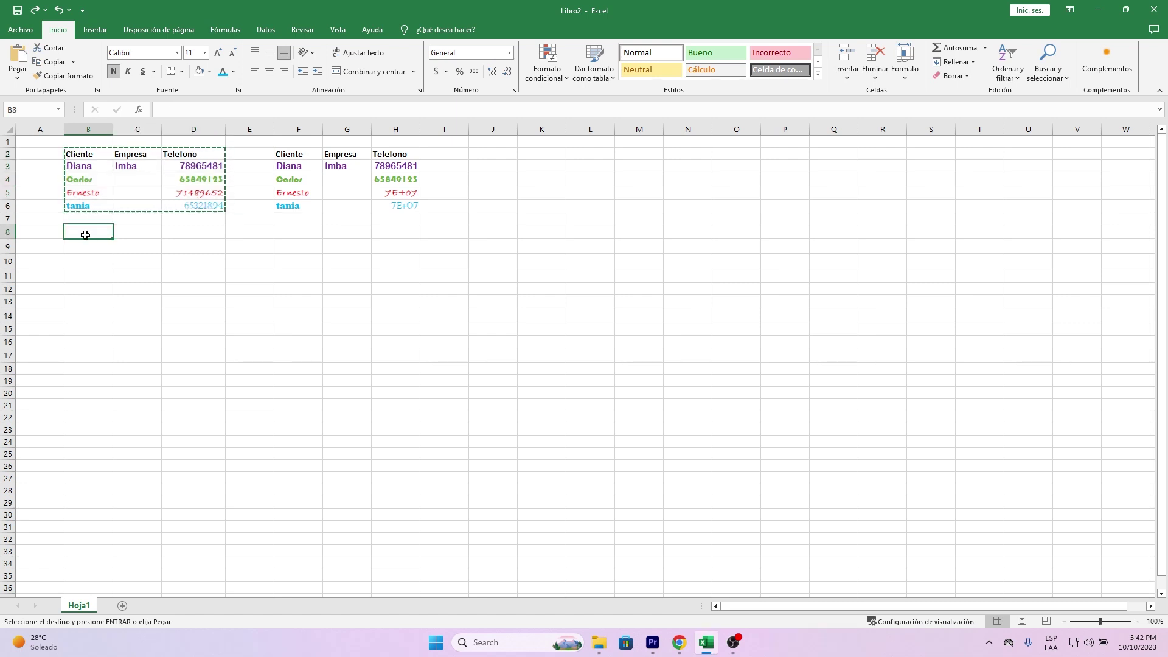
pyautogui.click(129, 228)
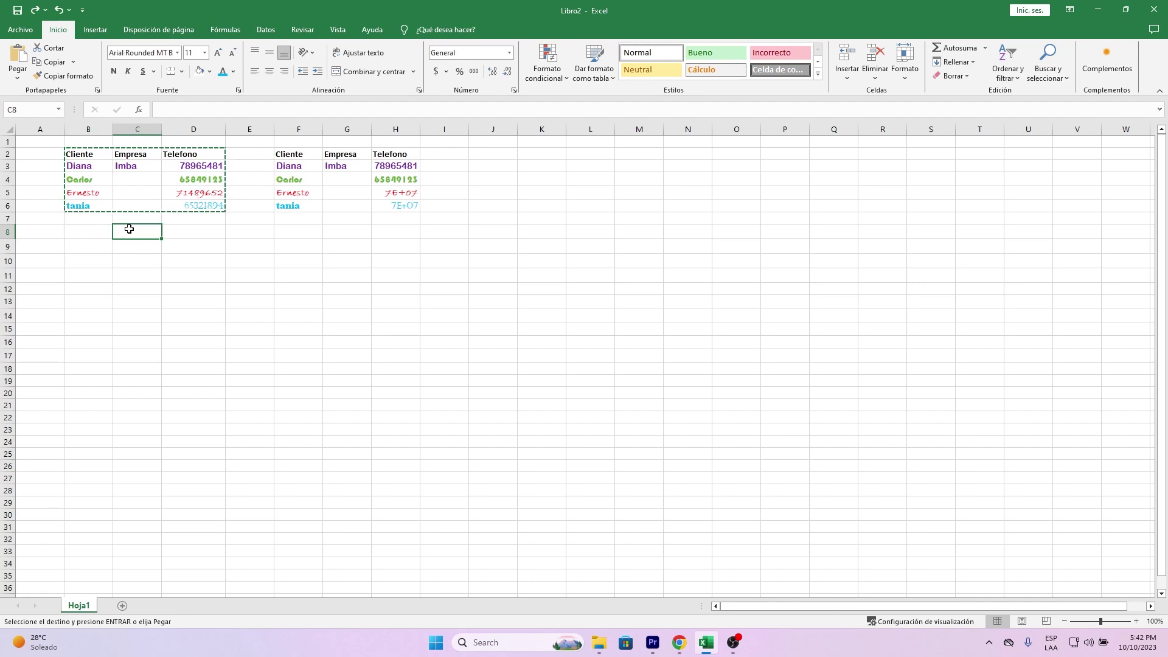
pyautogui.click(88, 235)
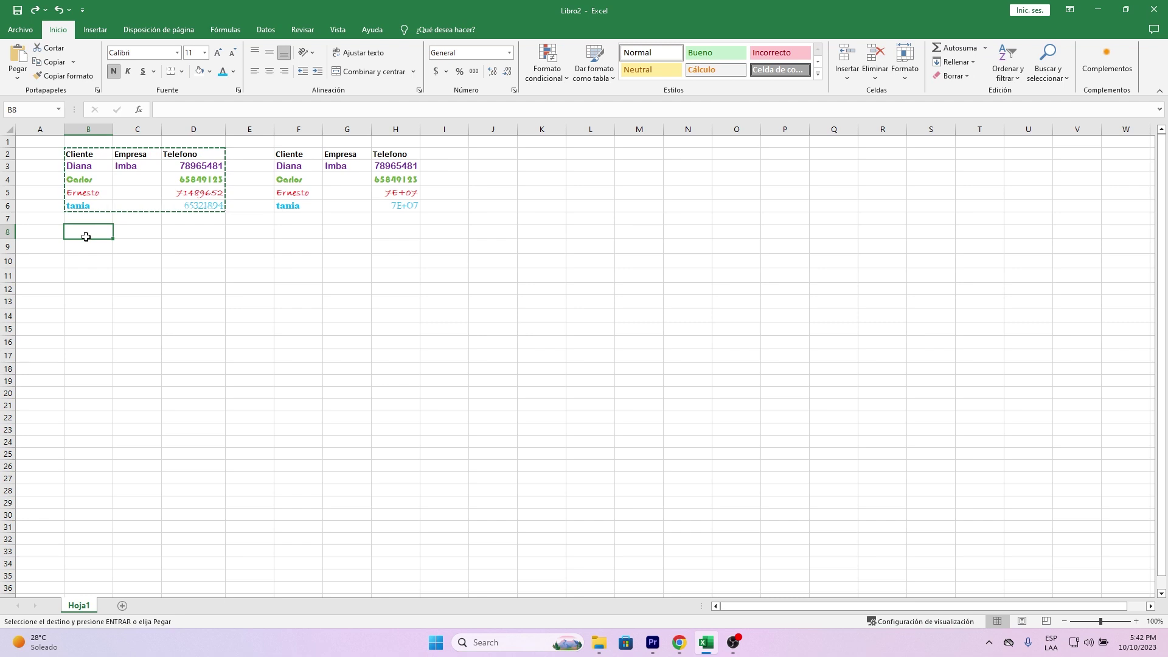
pyautogui.hotkey('ctrl', 'v')
pyautogui.click(228, 354)
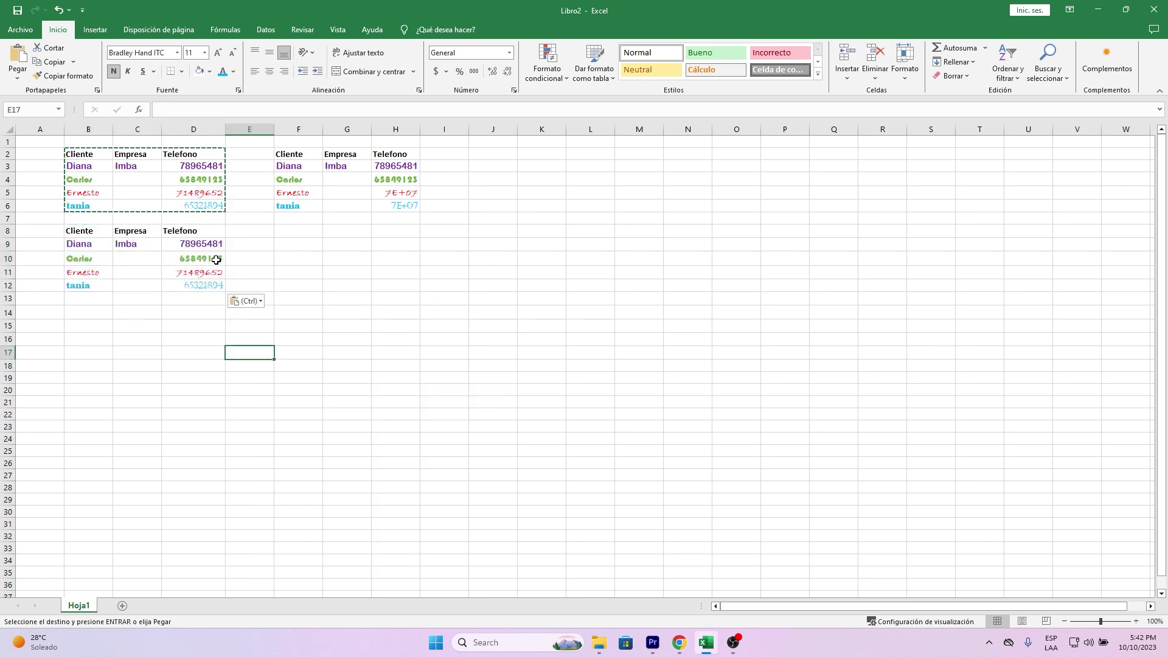
pyautogui.moveTo(88, 231); pyautogui.dragTo(191, 287)
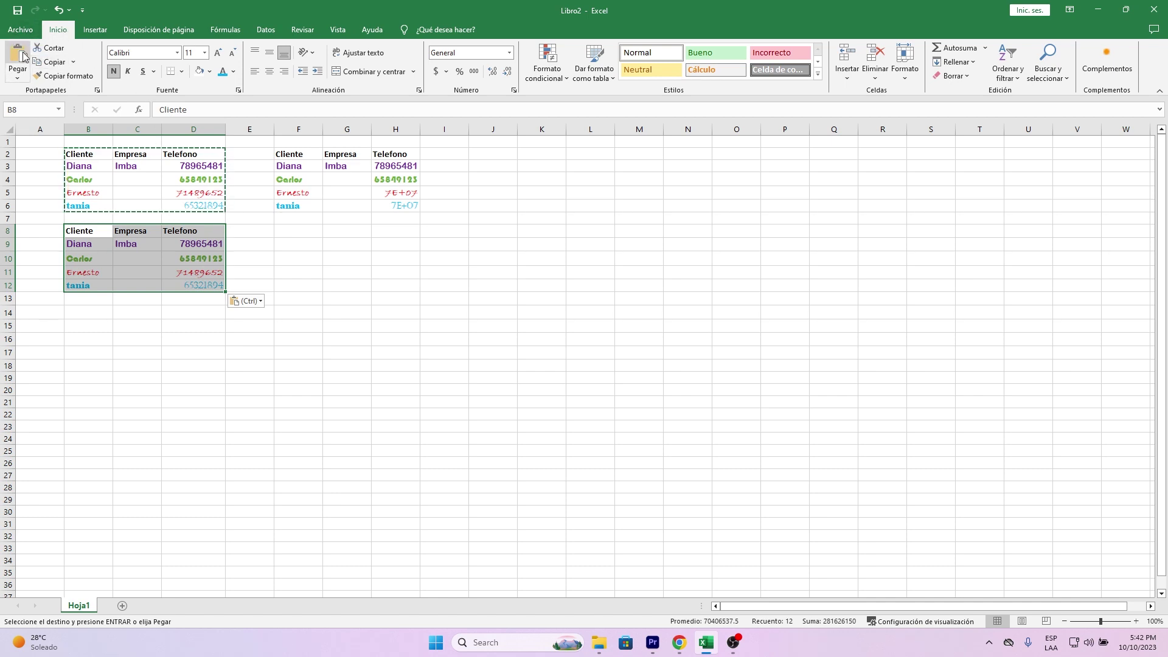
# - Cut the table copy from B8:D12 and paste it at J2, leaving rows 8–12 empty
pyautogui.click(299, 232)
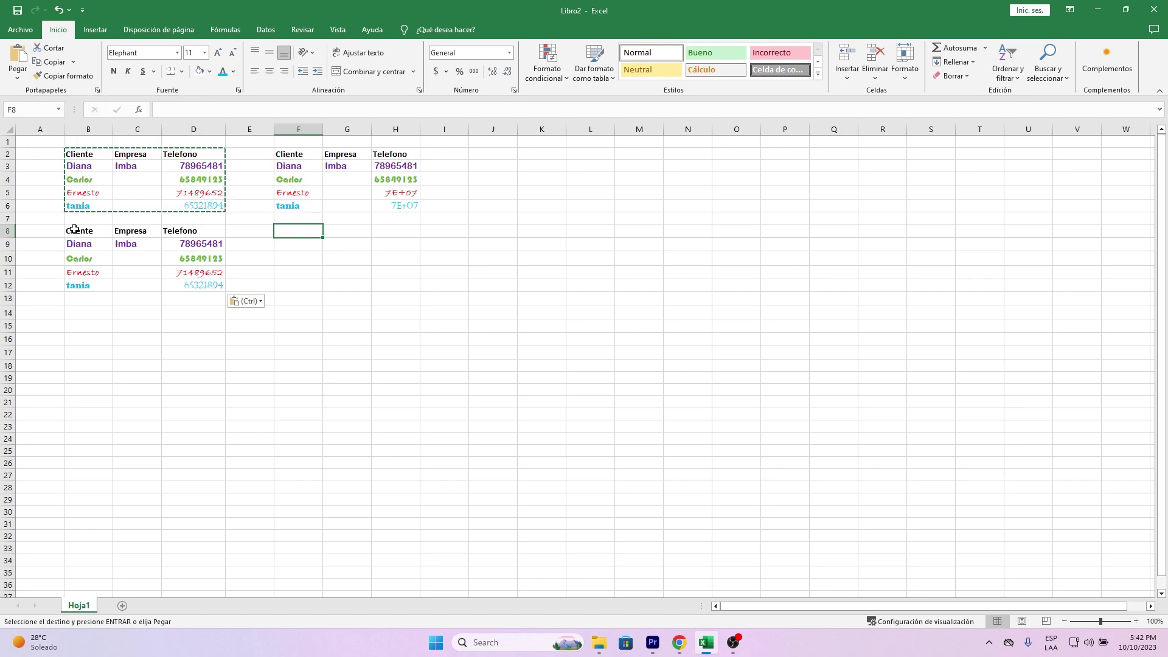
pyautogui.moveTo(73, 228); pyautogui.dragTo(208, 286)
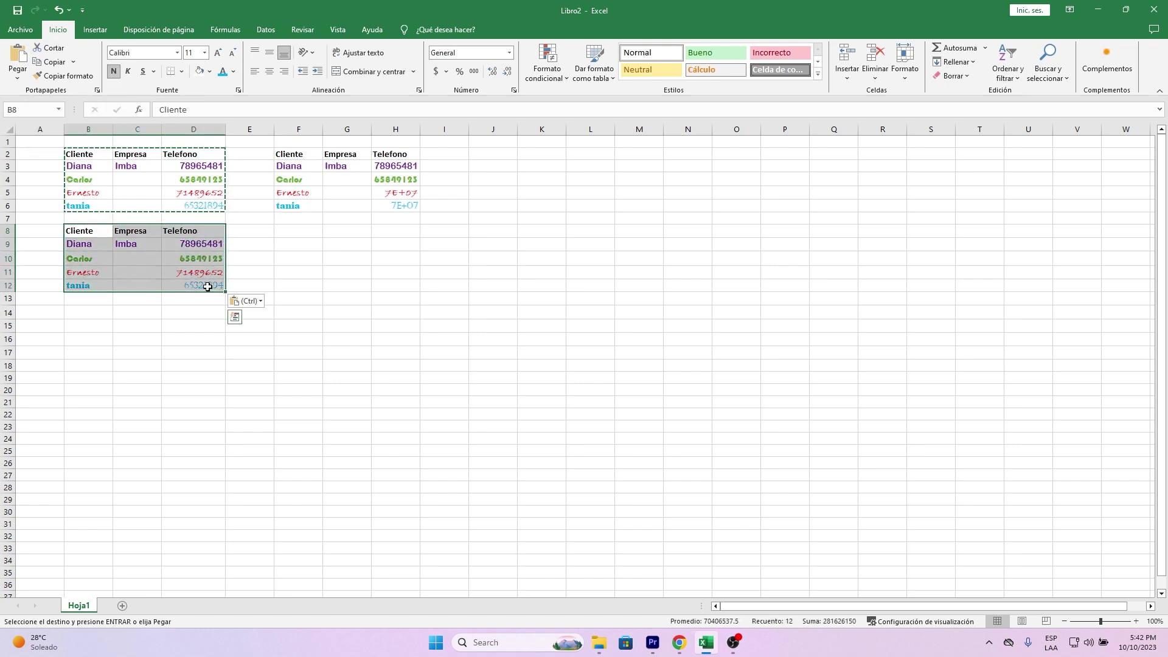
pyautogui.click(491, 154)
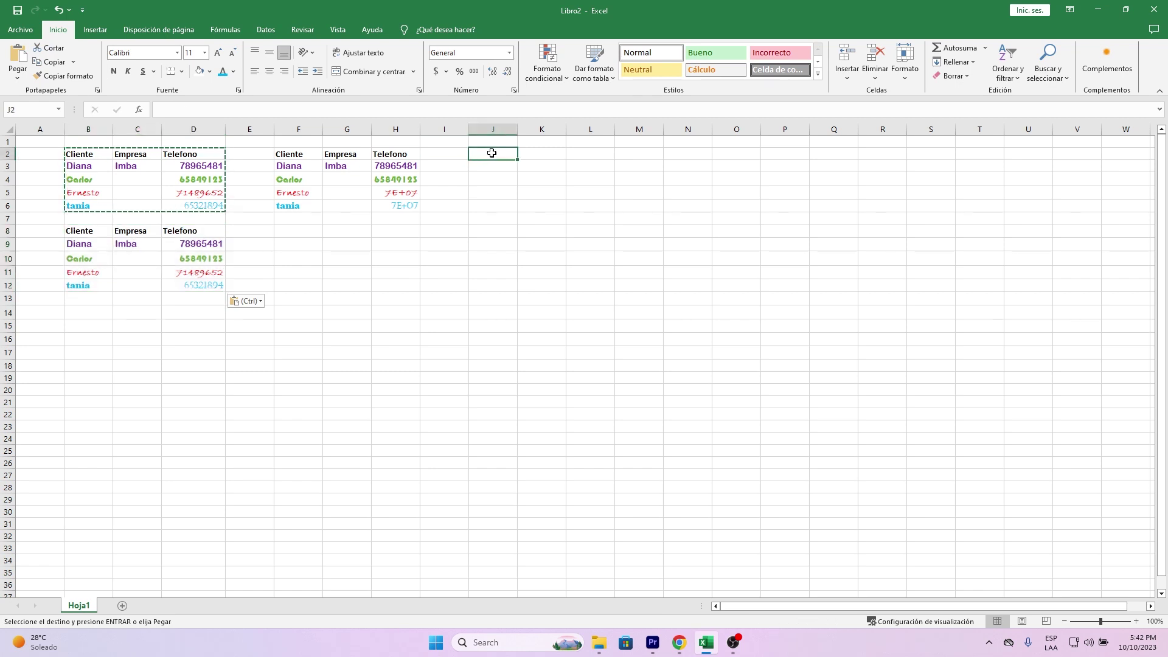
pyautogui.moveTo(91, 230)
pyautogui.mouseDown()
pyautogui.moveTo(170, 232)
pyautogui.moveTo(191, 285)
pyautogui.mouseUp()
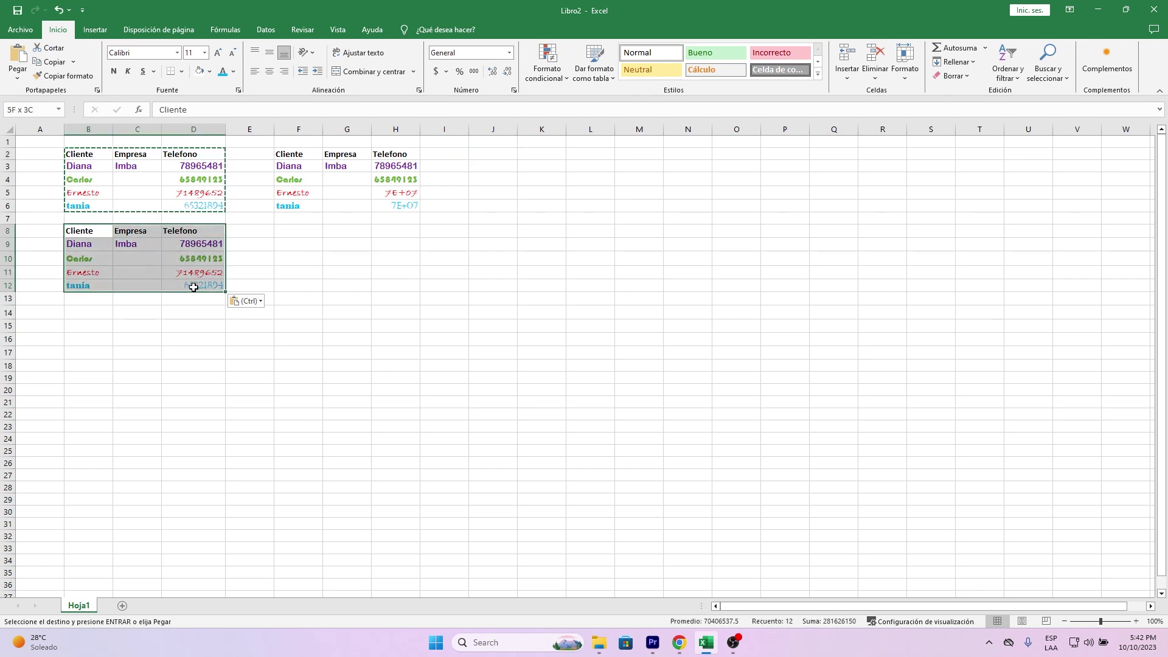
pyautogui.click(55, 62)
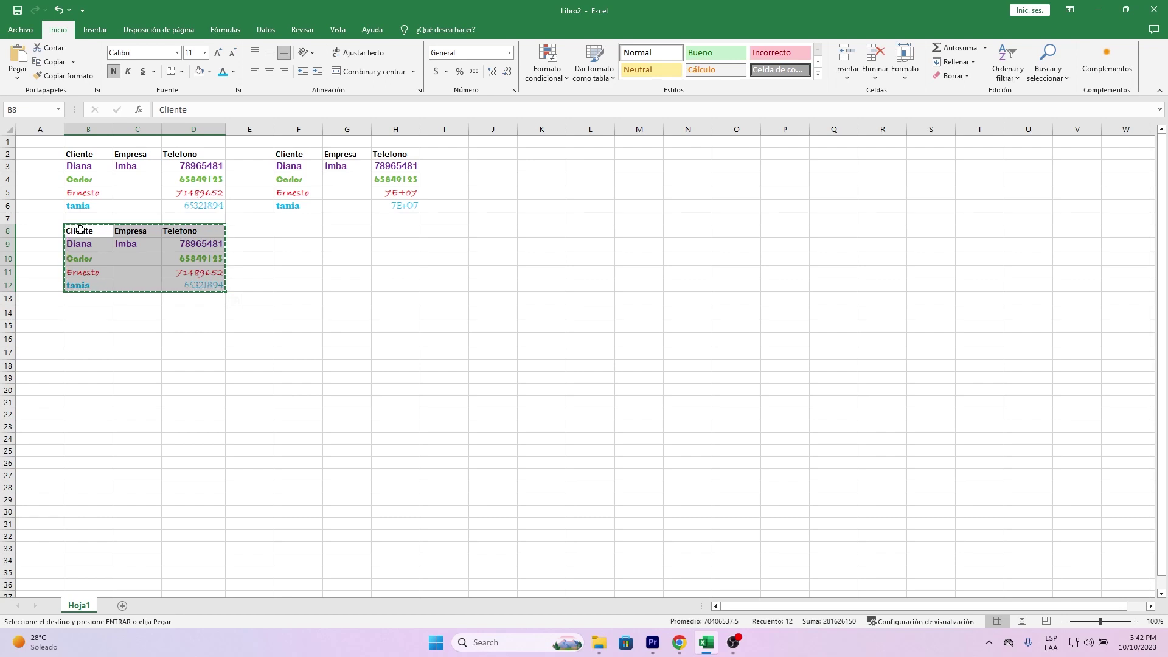
pyautogui.hotkey('ctrl', 'v')
pyautogui.click(504, 156)
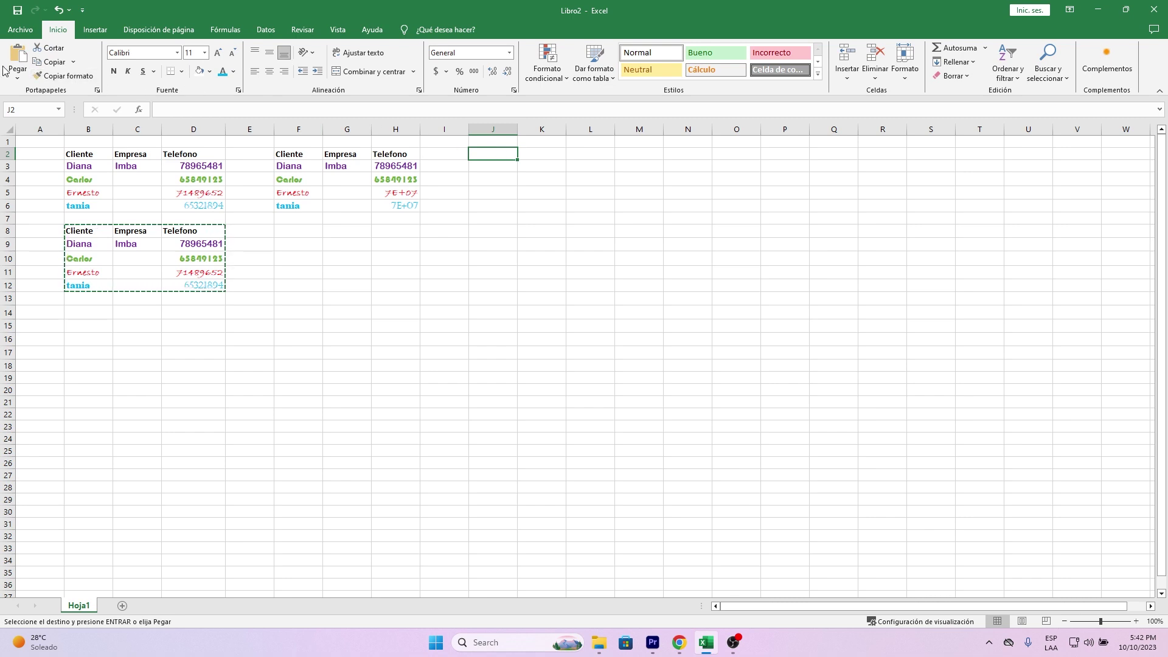
pyautogui.hotkey('ctrl', 'v')
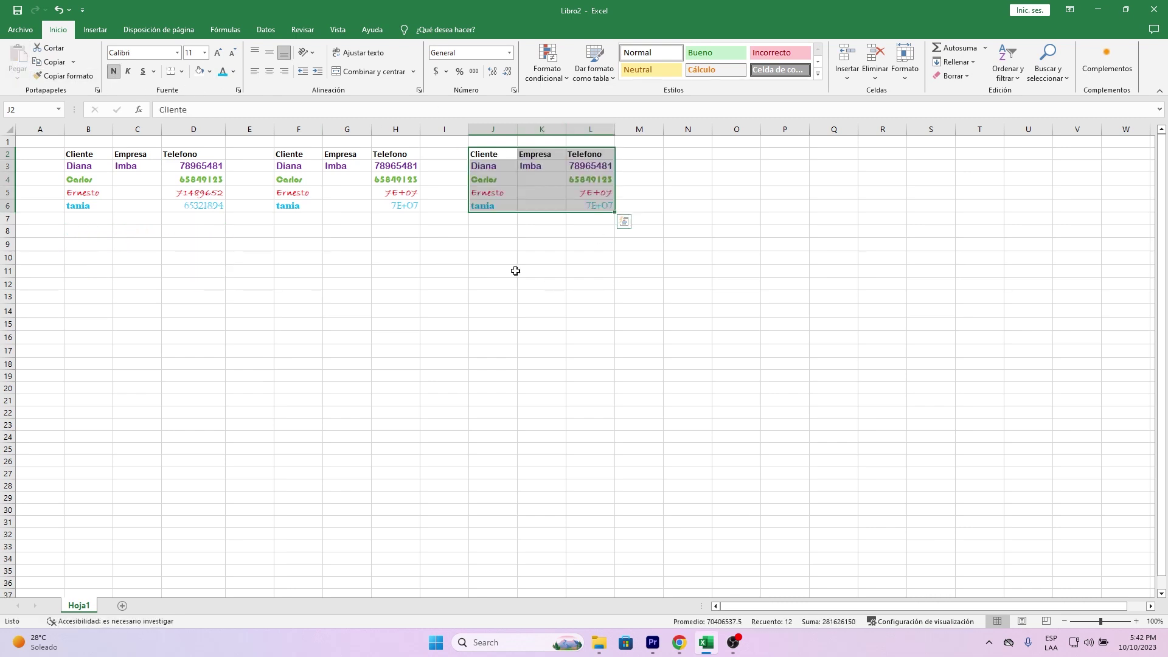
pyautogui.click(514, 271)
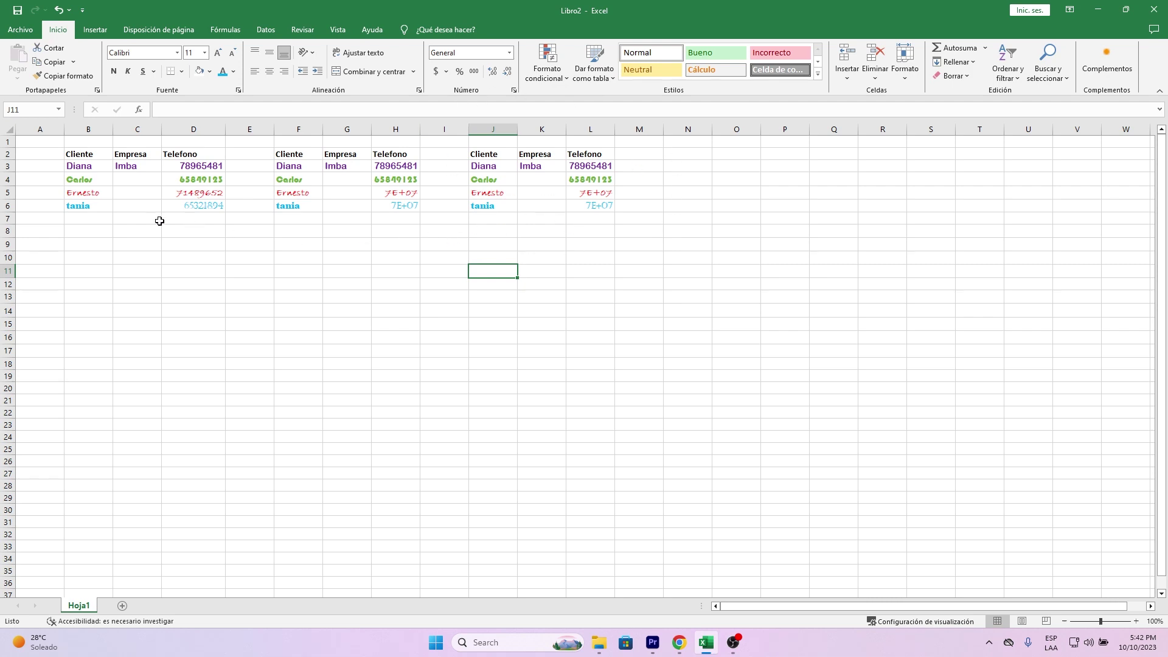
# - Copy B2:D6 and paste it transposed at B8, filling B8:F10
pyautogui.moveTo(79, 154); pyautogui.dragTo(201, 206)
pyautogui.hotkey('ctrl', 'c')
pyautogui.click(87, 229)
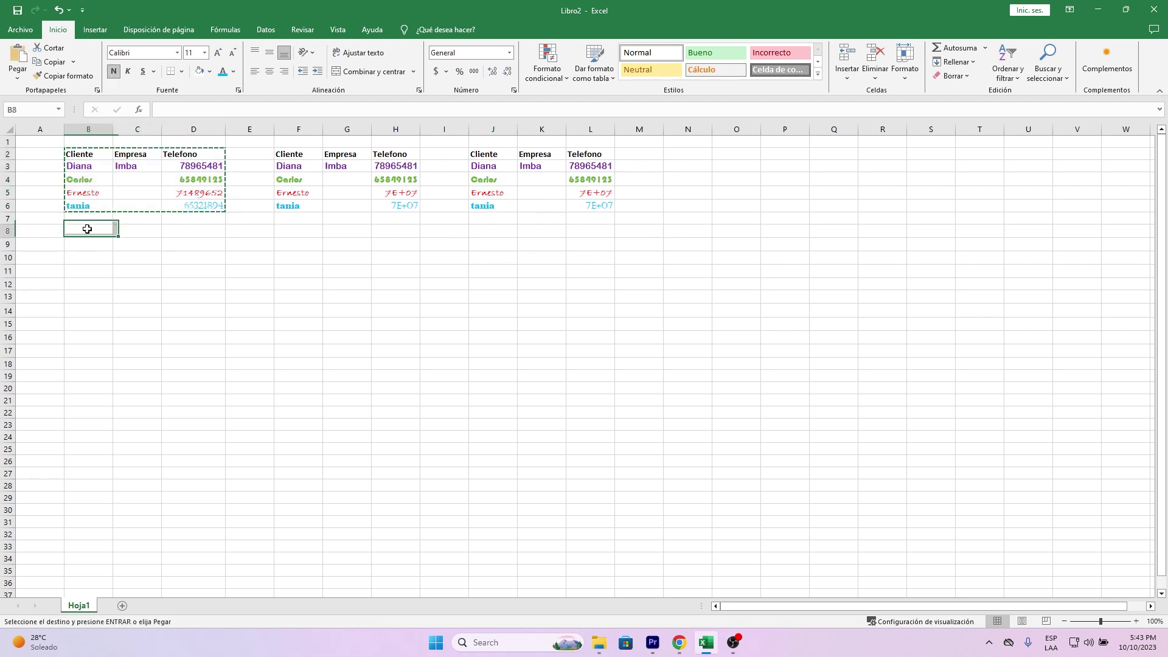
pyautogui.click(18, 79)
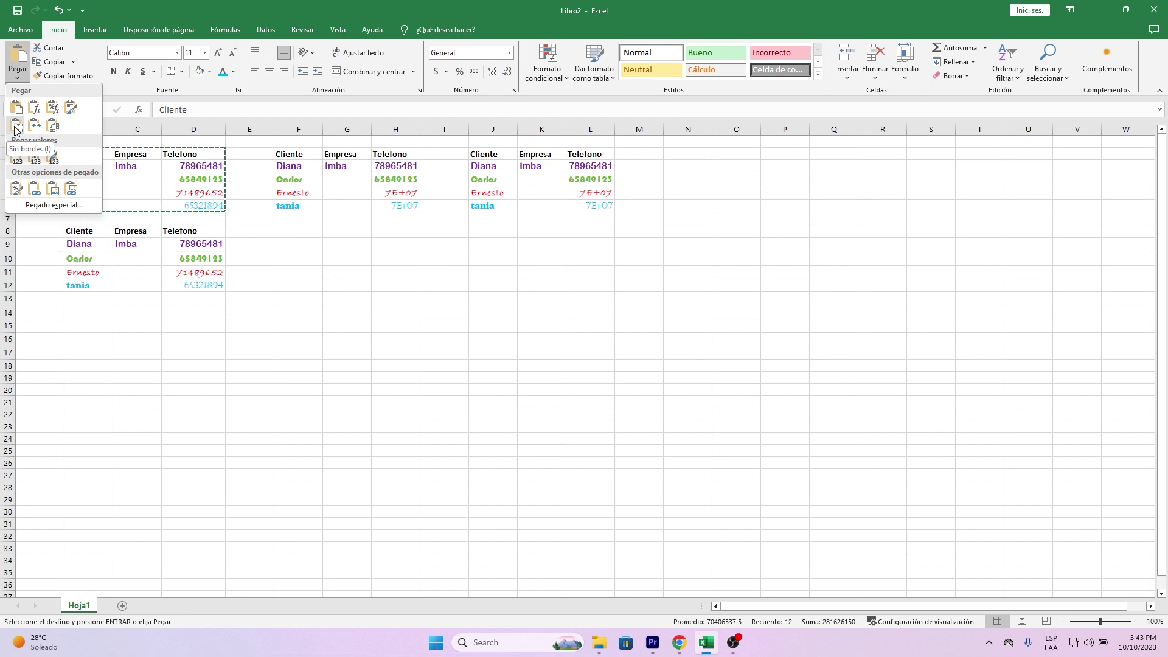
pyautogui.click(59, 128)
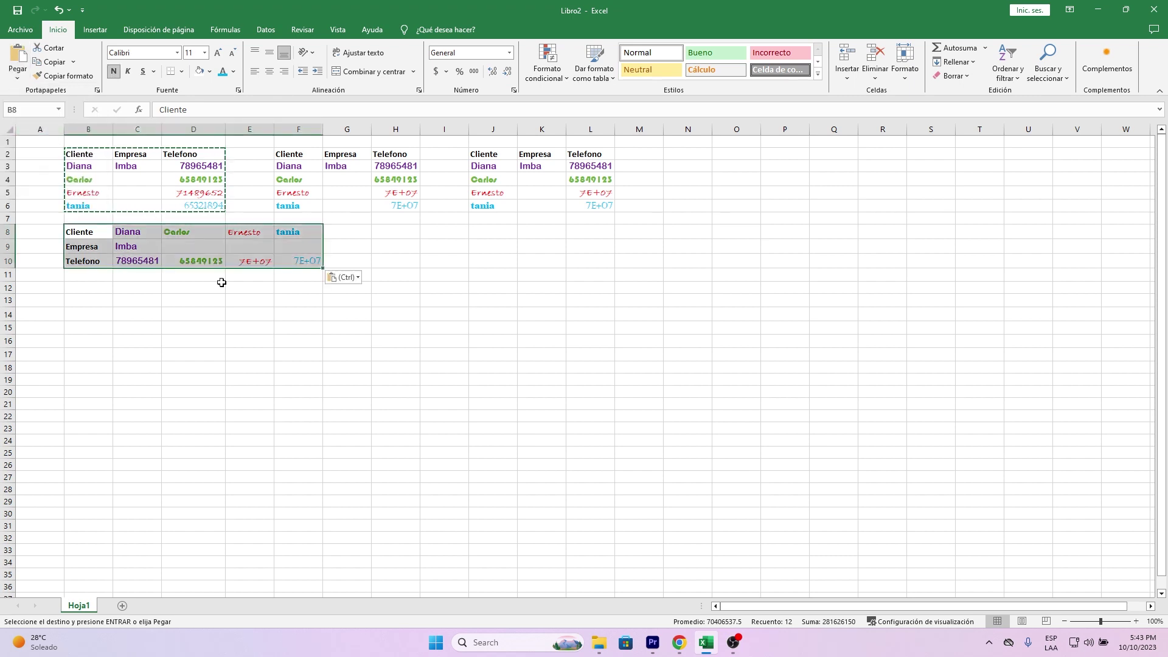
pyautogui.click(250, 315)
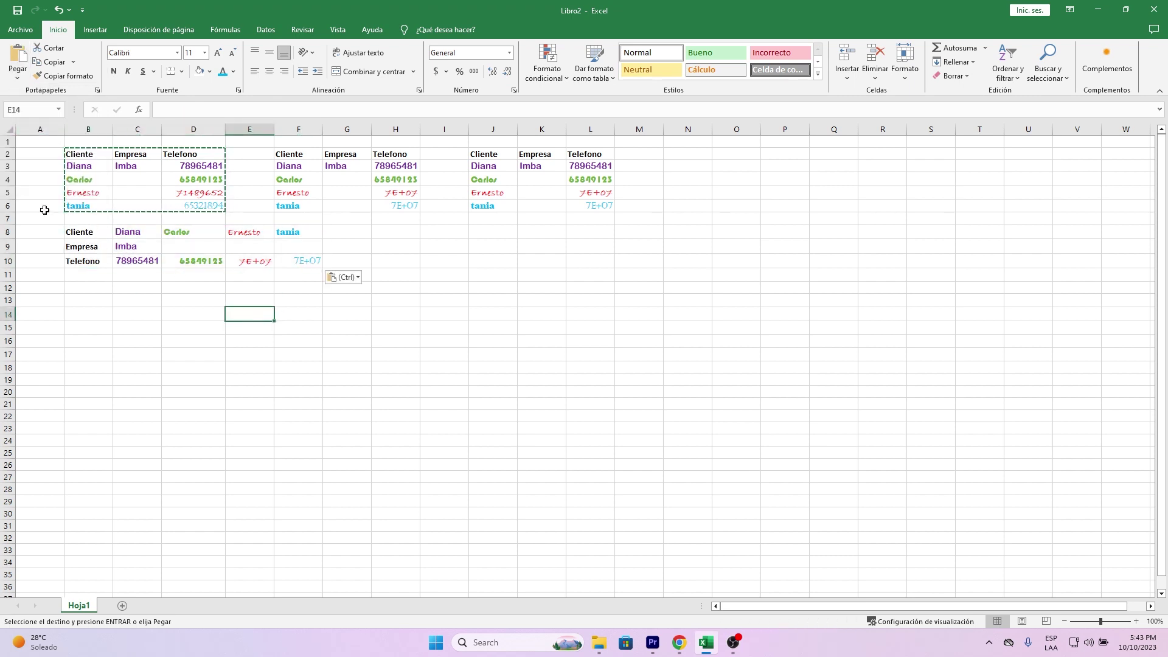
pyautogui.click(81, 233)
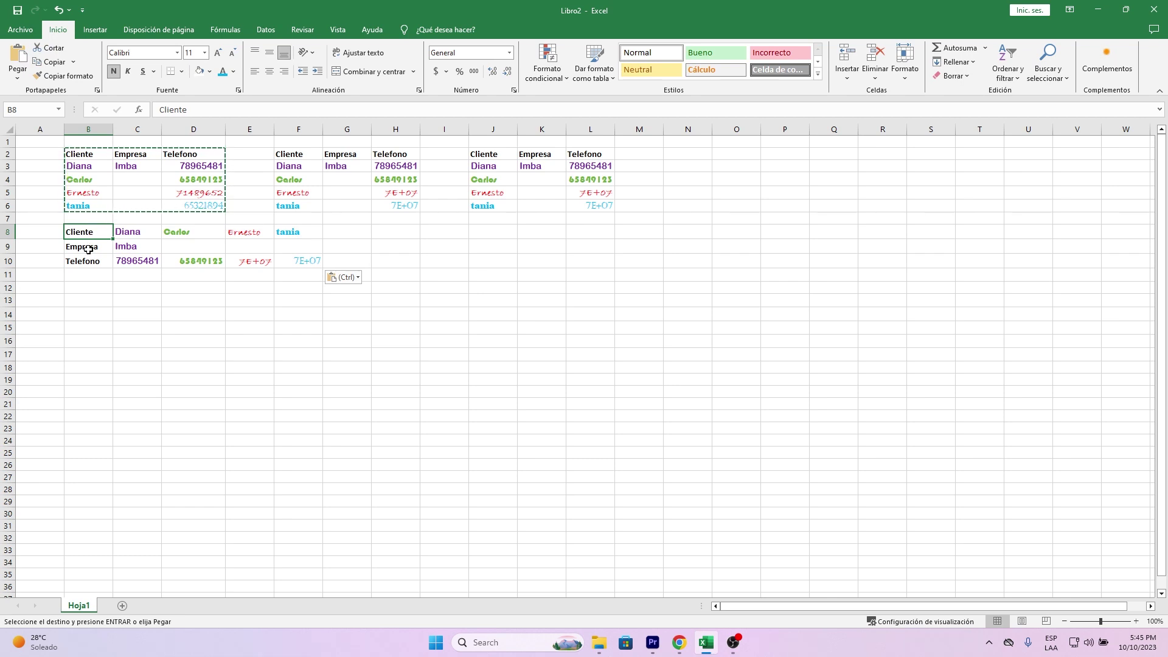
pyautogui.click(90, 247)
pyautogui.click(90, 261)
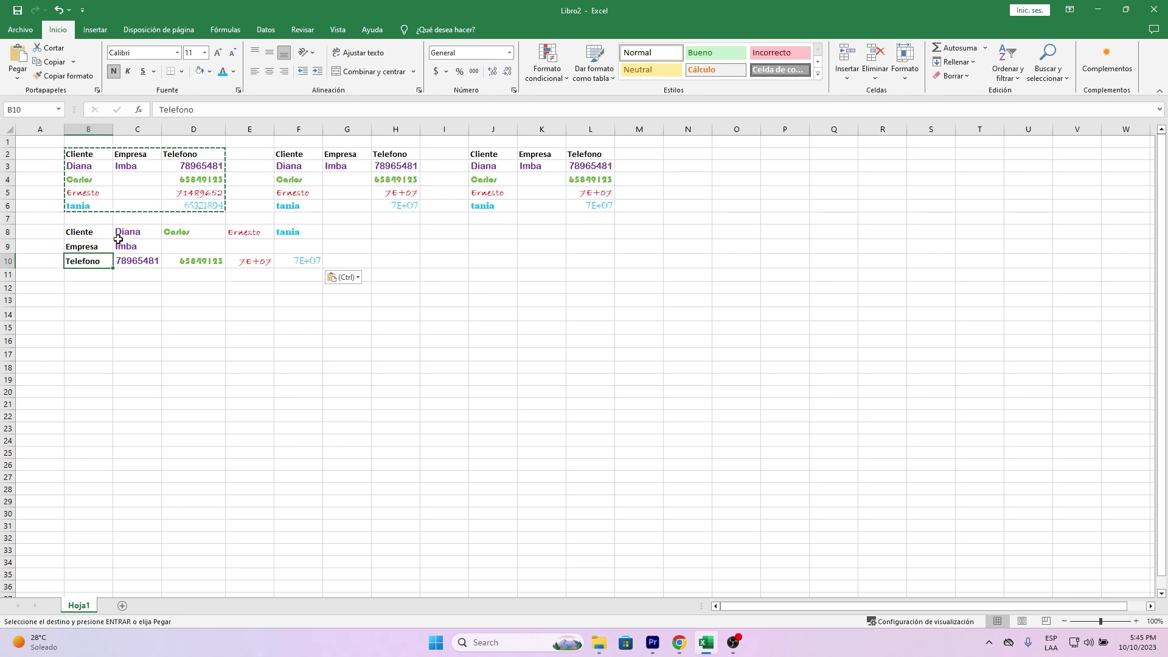
pyautogui.click(124, 234)
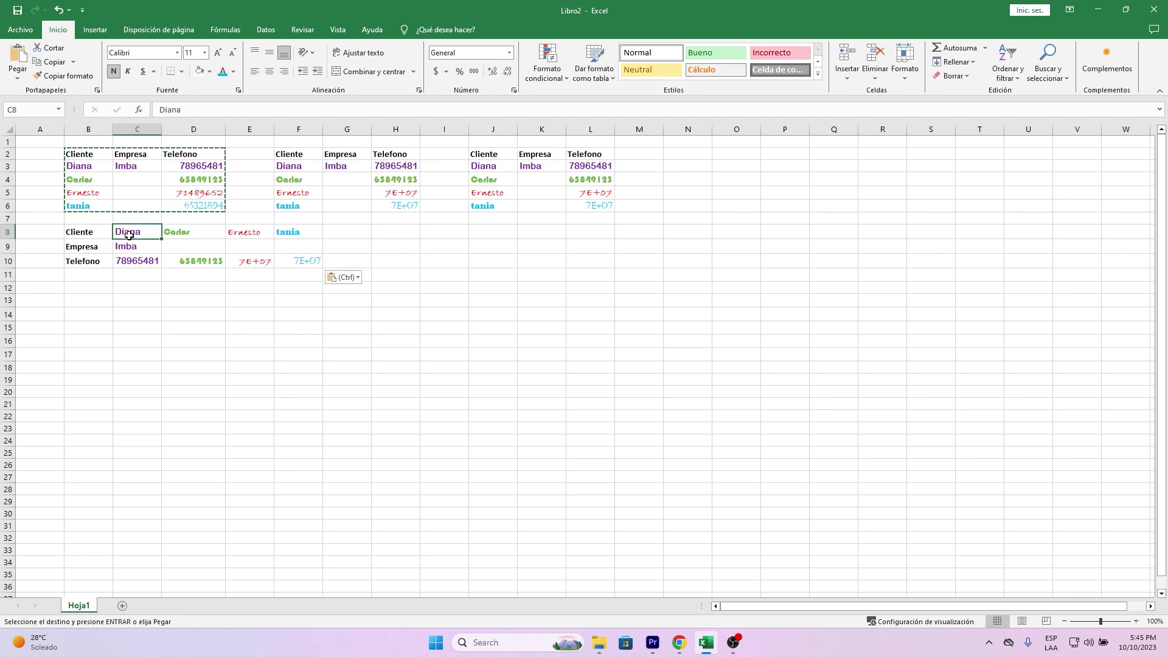
pyautogui.click(165, 233)
pyautogui.click(240, 233)
pyautogui.click(285, 233)
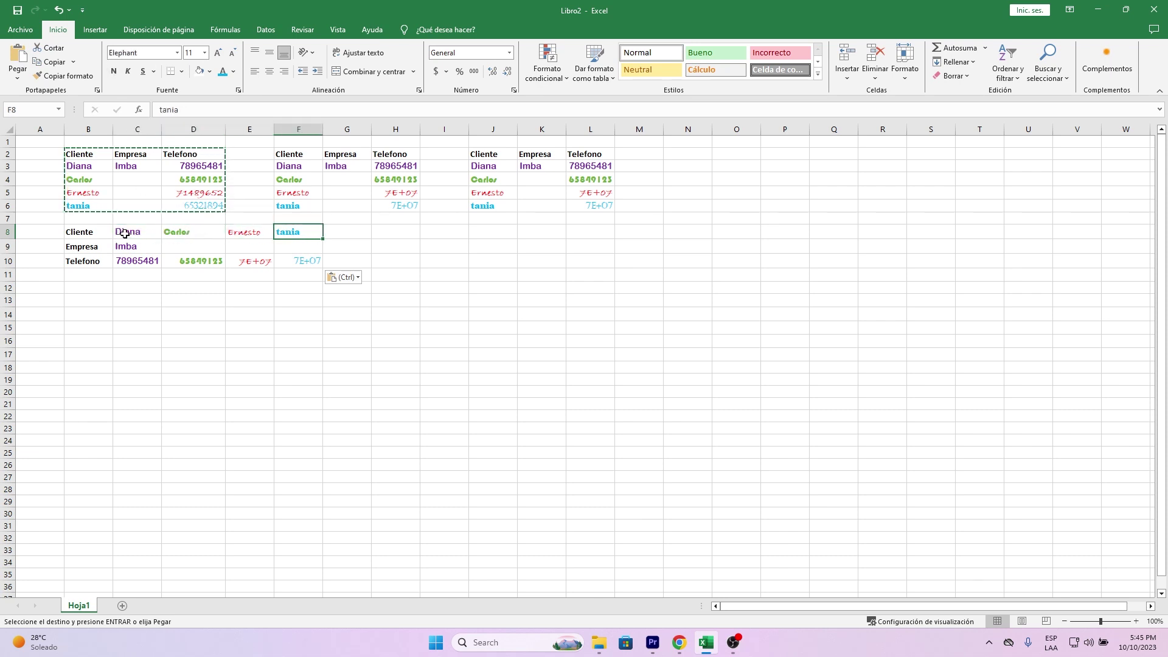
pyautogui.click(86, 233)
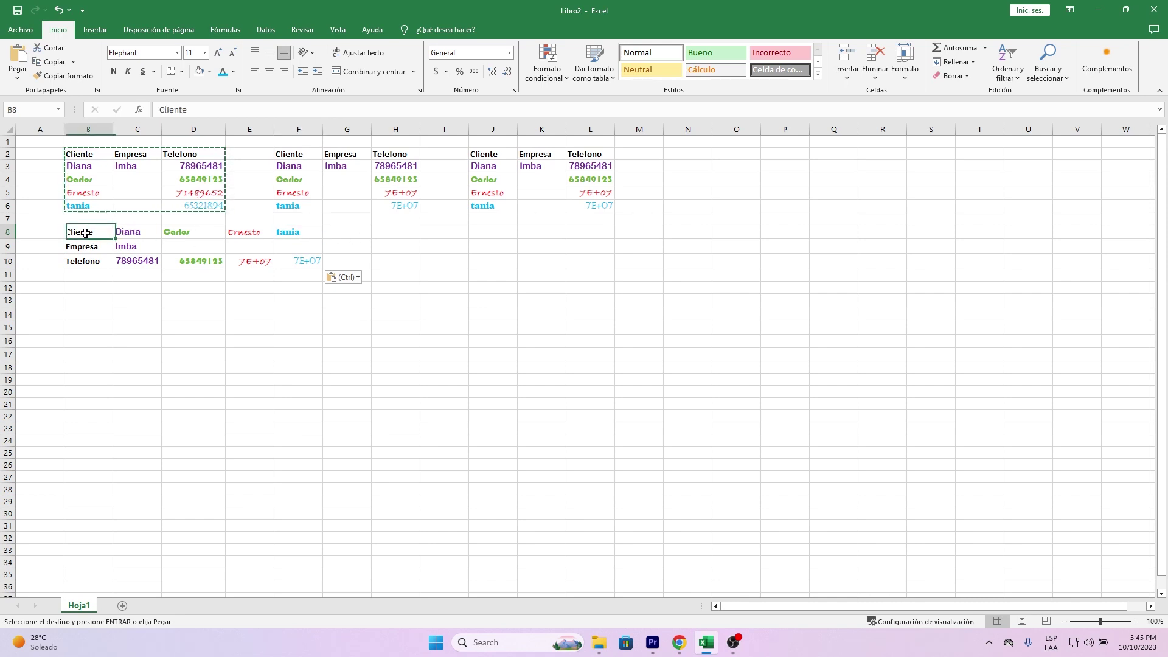
pyautogui.click(82, 246)
pyautogui.click(79, 260)
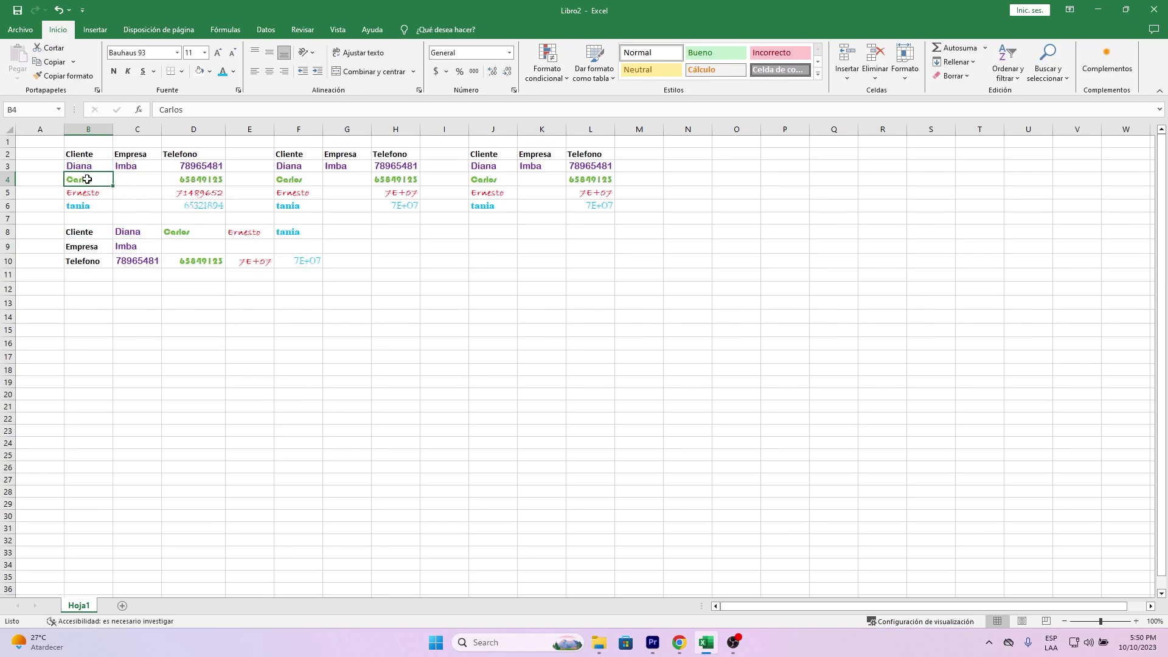
# - Format-paint the second client cell's green Bauhaus 93 style onto B13 and start typing a new name
pyautogui.click(64, 75)
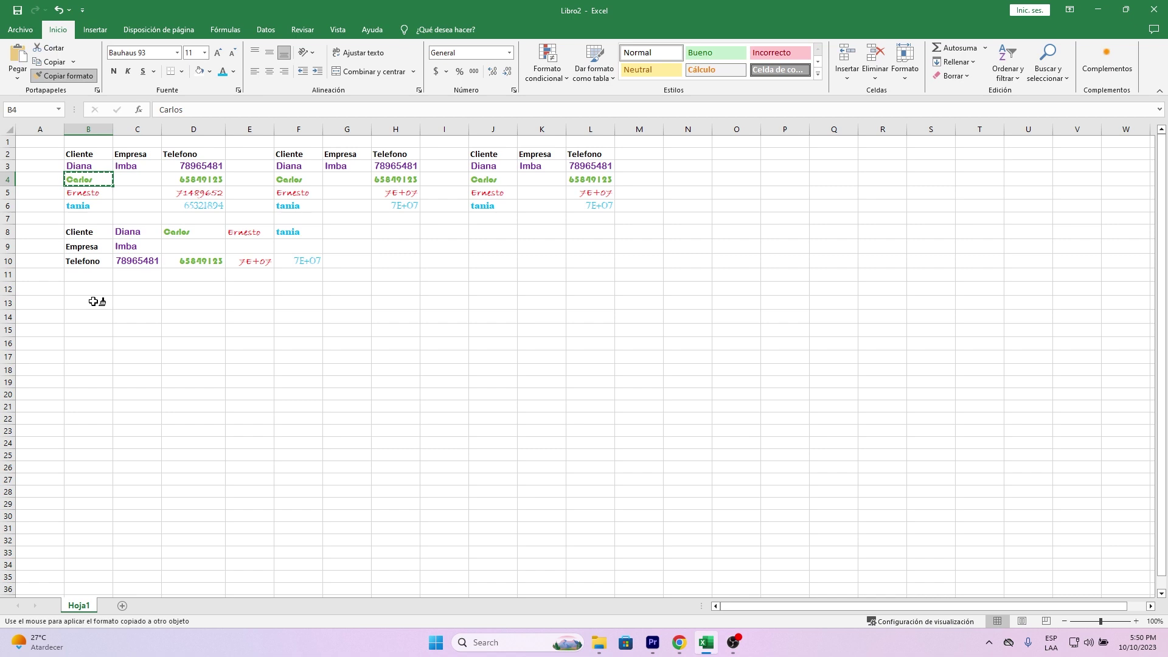
pyautogui.click(93, 301)
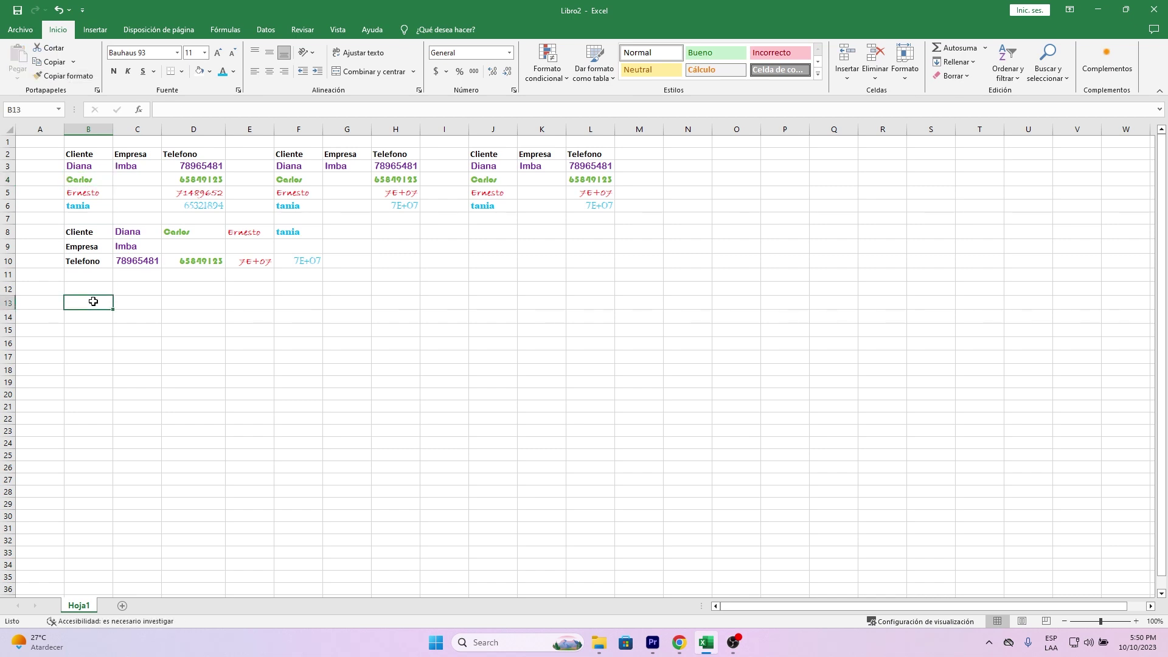
pyautogui.write('Ma')
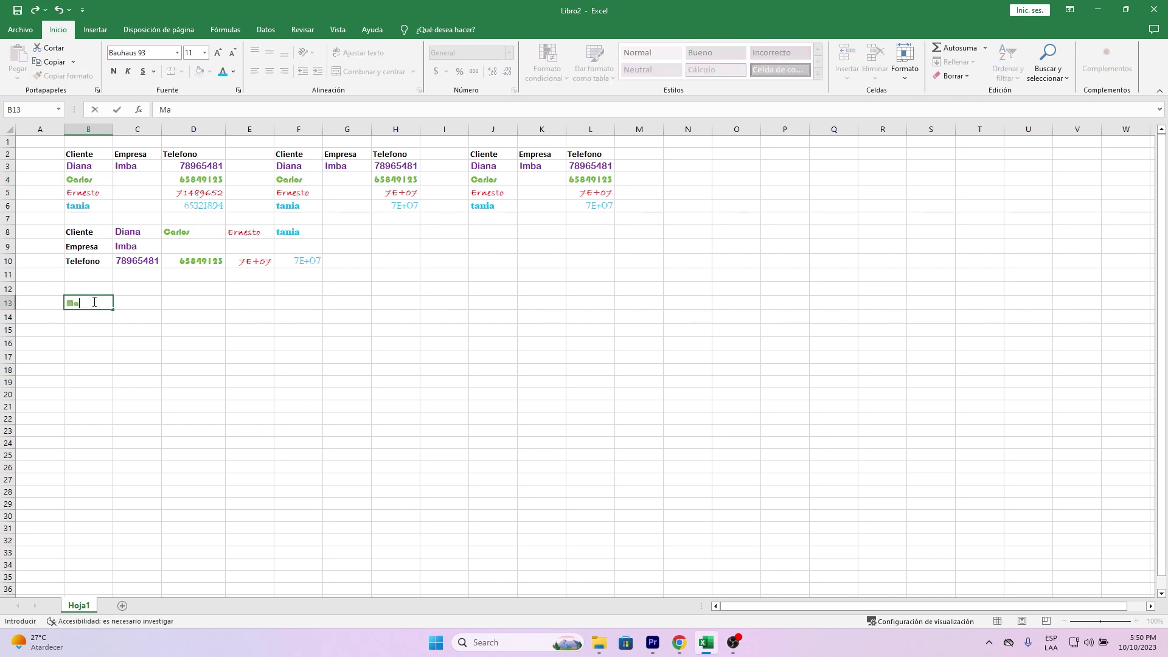